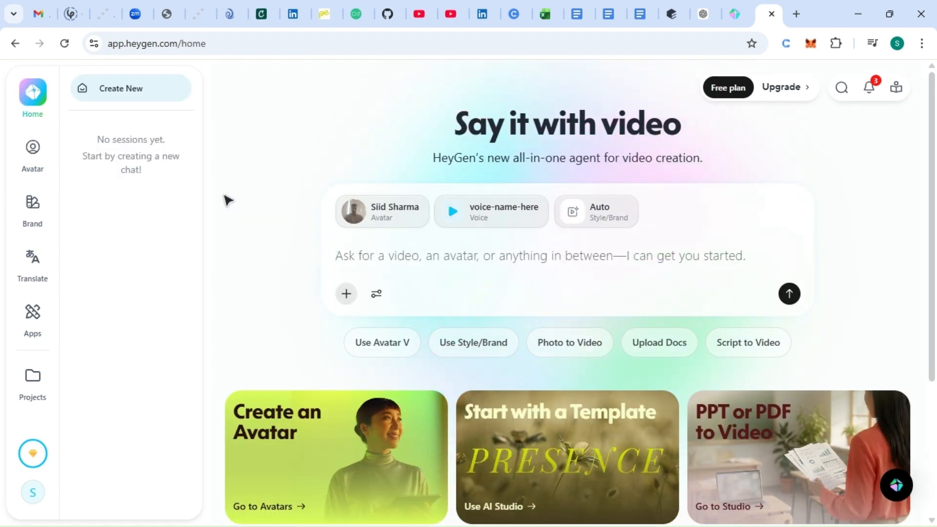
# Step: Go to the avatar section and start creating a new avatar
pyautogui.scroll(-4, 226, 351)
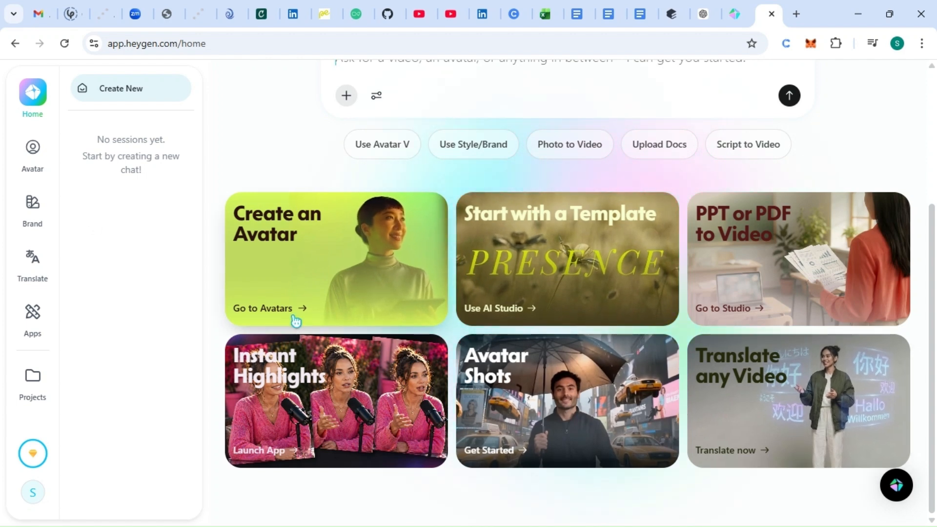
pyautogui.click(39, 170)
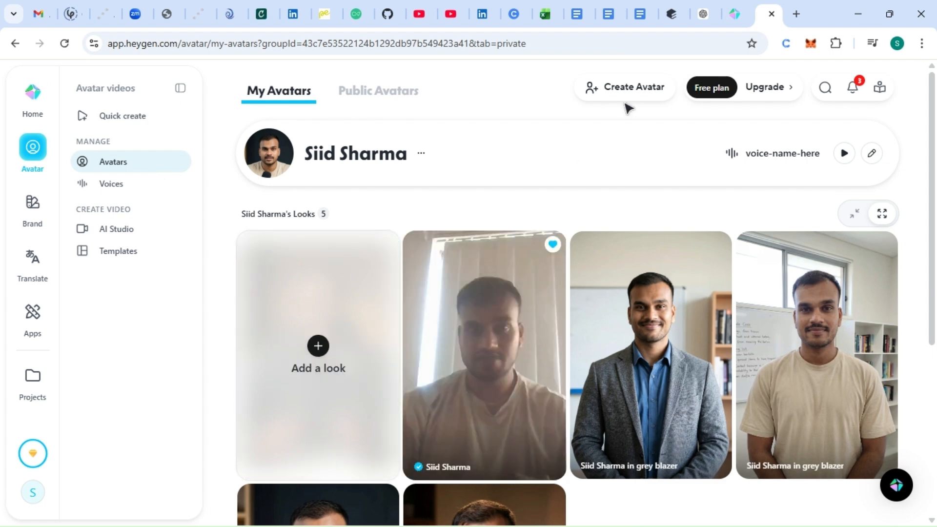
pyautogui.click(613, 89)
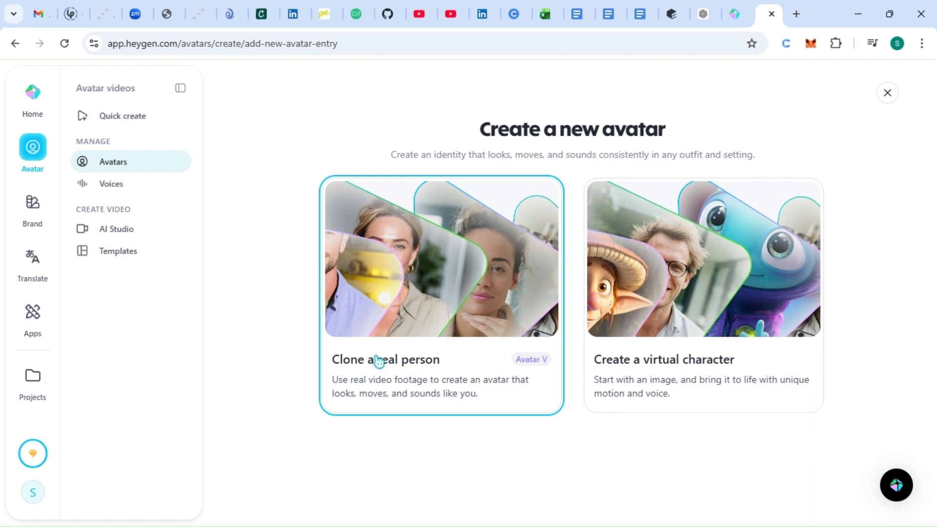
# Step: Try to create the new avatar by cloning a real person, and close the upgrade offer
pyautogui.moveTo(646, 385)
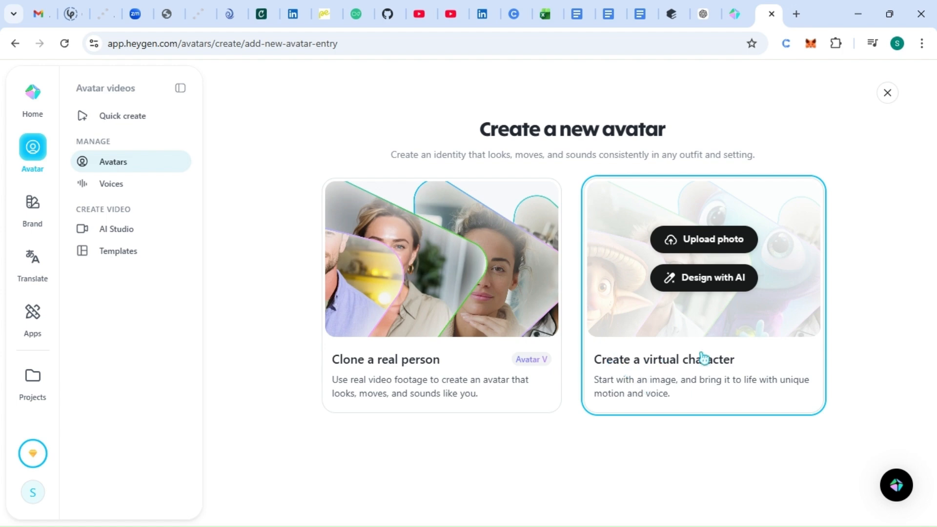
pyautogui.click(419, 306)
pyautogui.press('Escape')
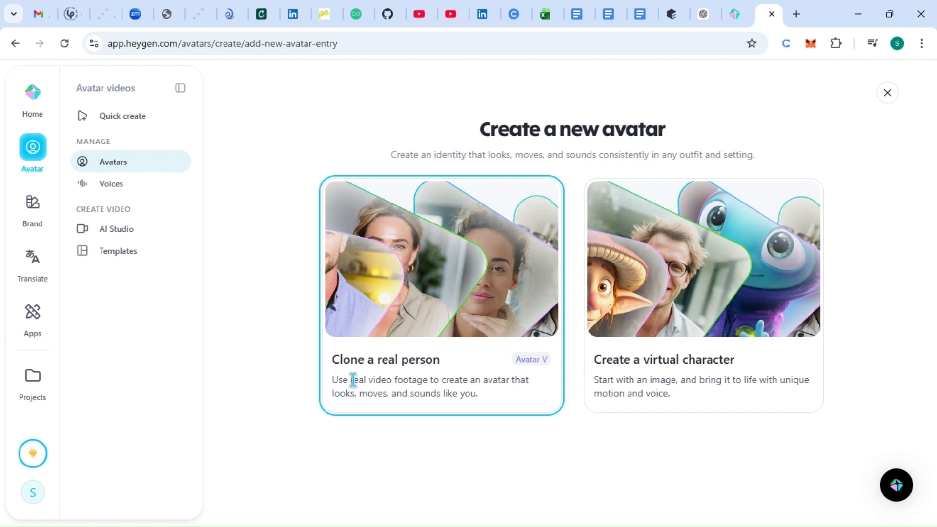
pyautogui.moveTo(598, 299)
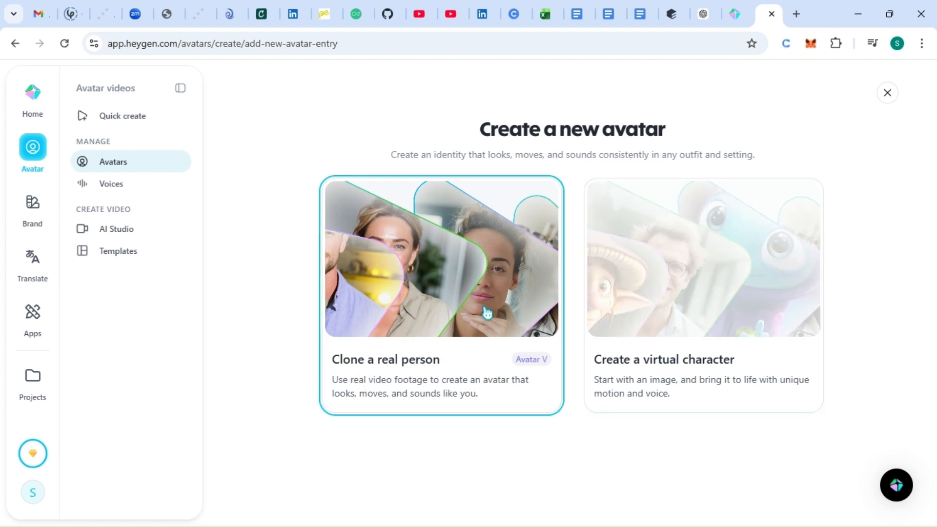
pyautogui.click(423, 298)
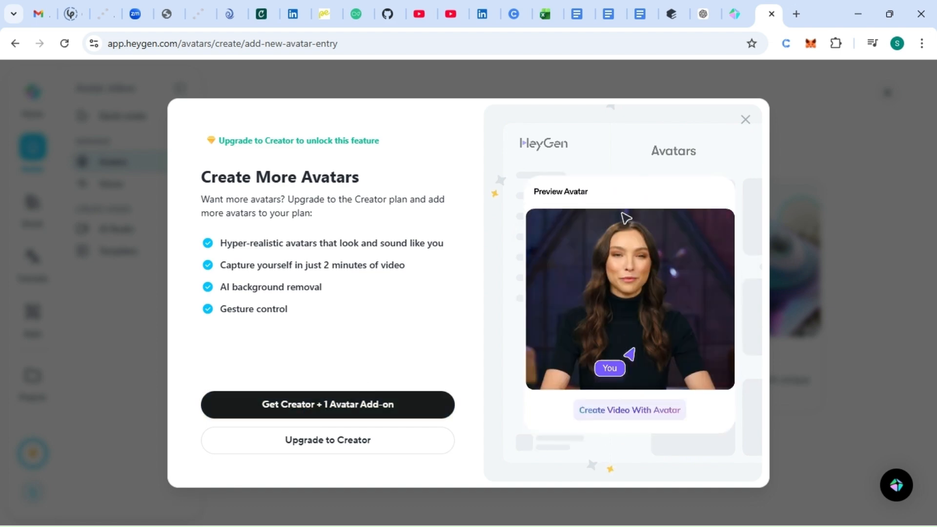
pyautogui.click(745, 119)
# Step: Start designing a virtual character with AI and enter the avatar's name
pyautogui.moveTo(692, 273)
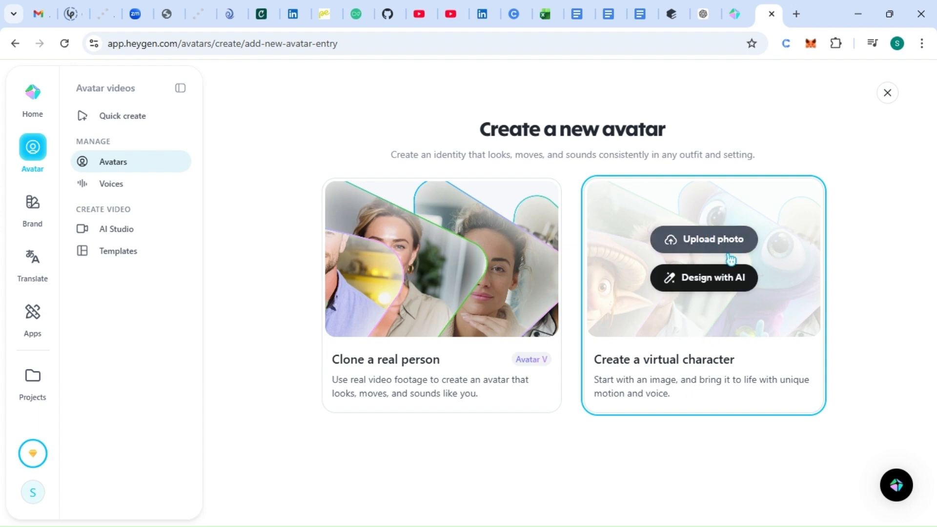
pyautogui.click(698, 283)
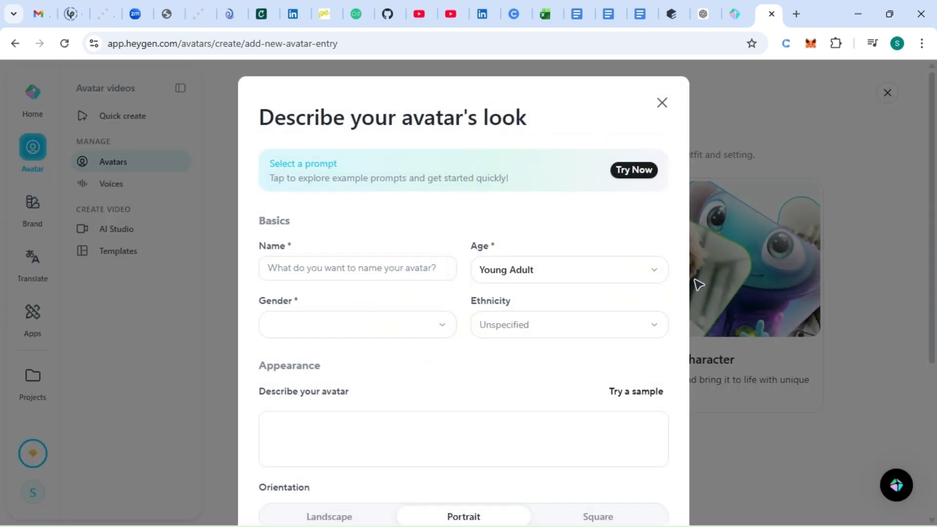
pyautogui.click(278, 264)
pyautogui.scroll(-1, 271, 265)
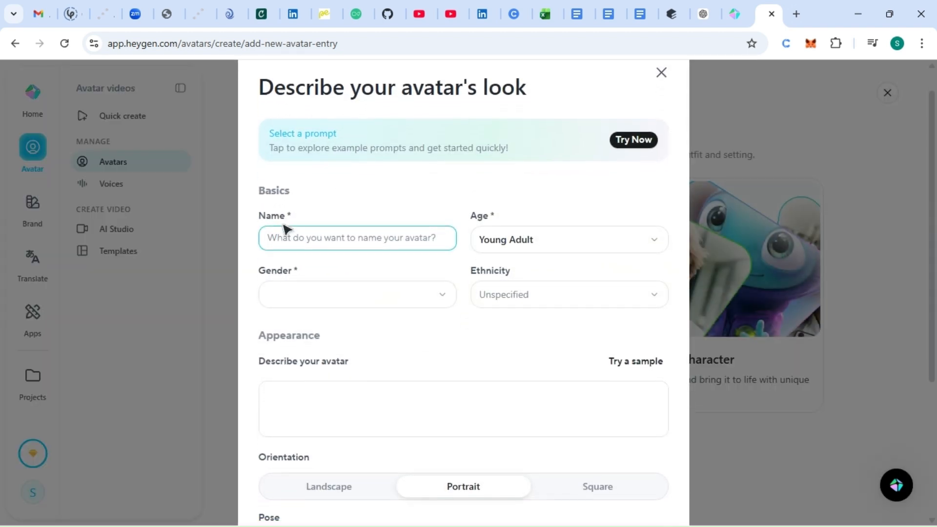
pyautogui.write('siid')
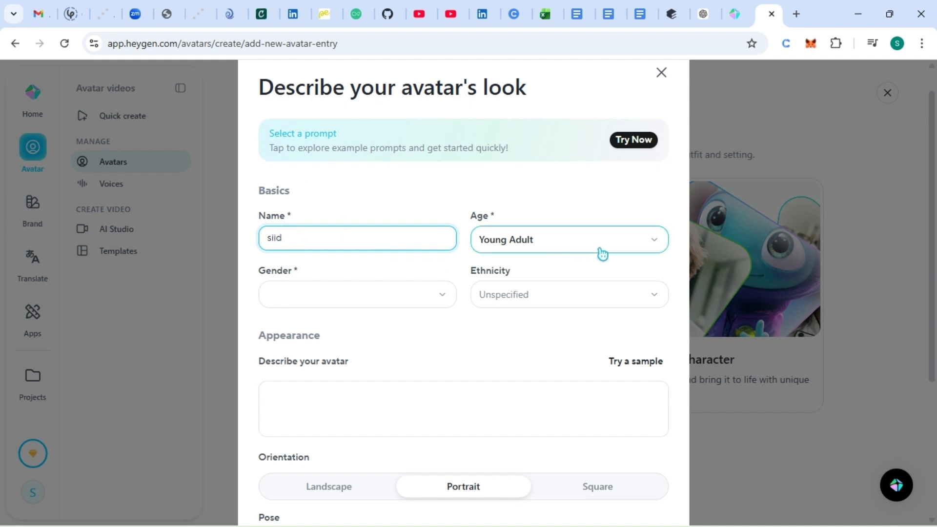
# Step: Set the avatar's gender to Man and its ethnicity to South Asian (Indian)
pyautogui.click(302, 296)
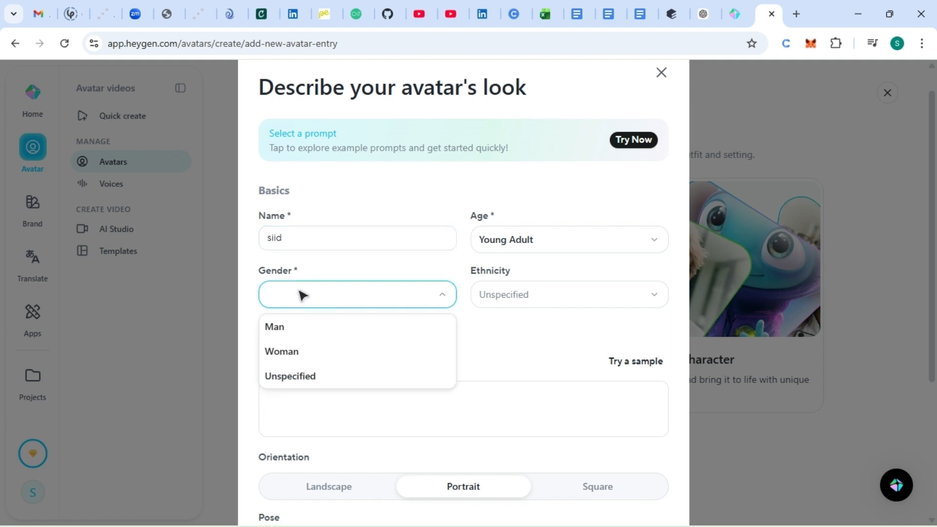
pyautogui.click(300, 331)
pyautogui.click(571, 297)
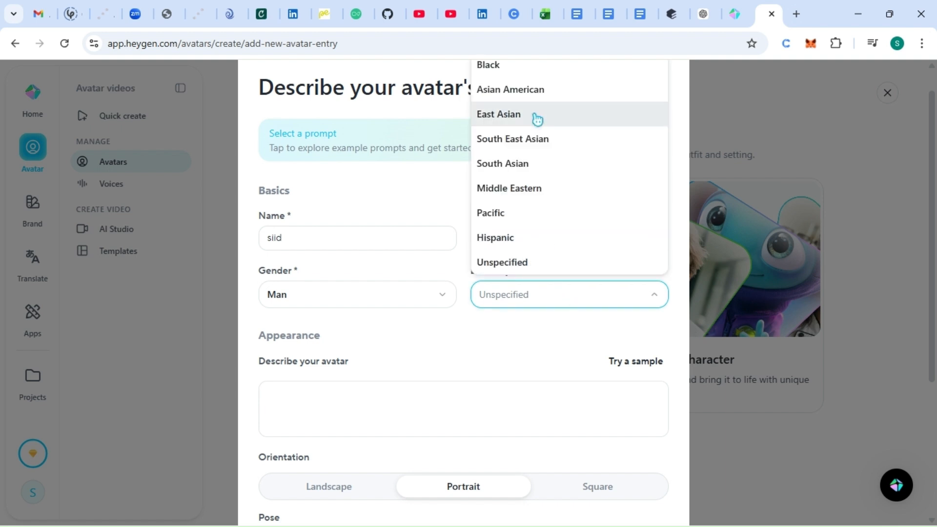
pyautogui.click(519, 169)
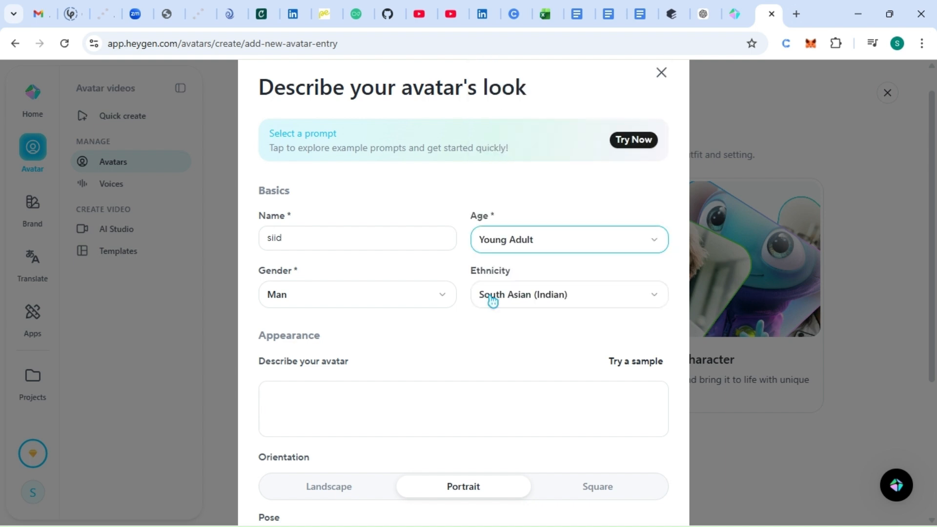
# Step: Fill in the avatar's appearance with a sample description
pyautogui.scroll(-2, 458, 383)
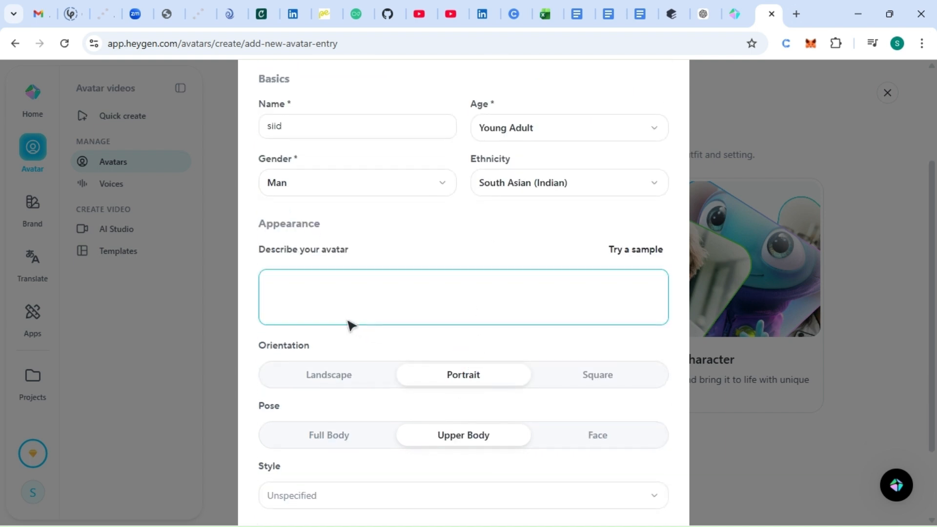
pyautogui.click(641, 255)
pyautogui.scroll(3, 428, 369)
pyautogui.scroll(-5, 412, 345)
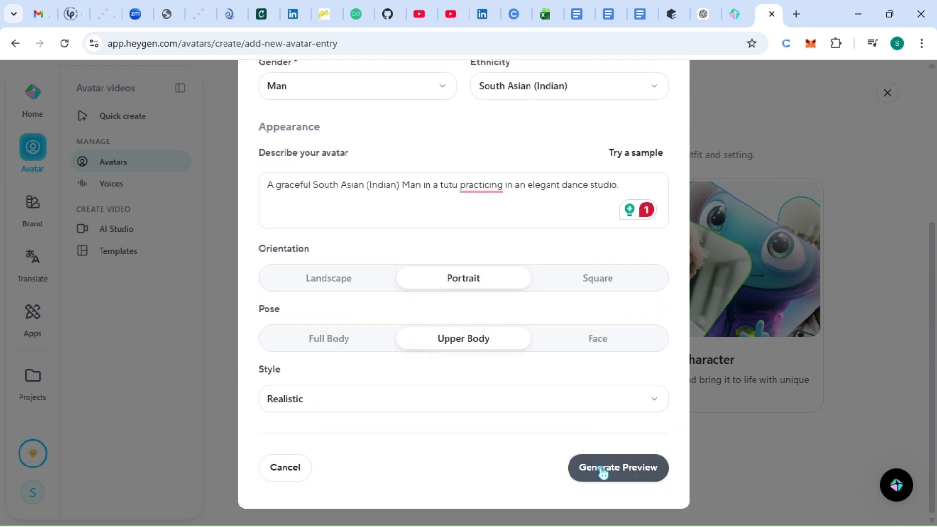
# Step: Generate the avatar previews and save the second photo, the man in a dark shirt on a grey background
pyautogui.click(603, 470)
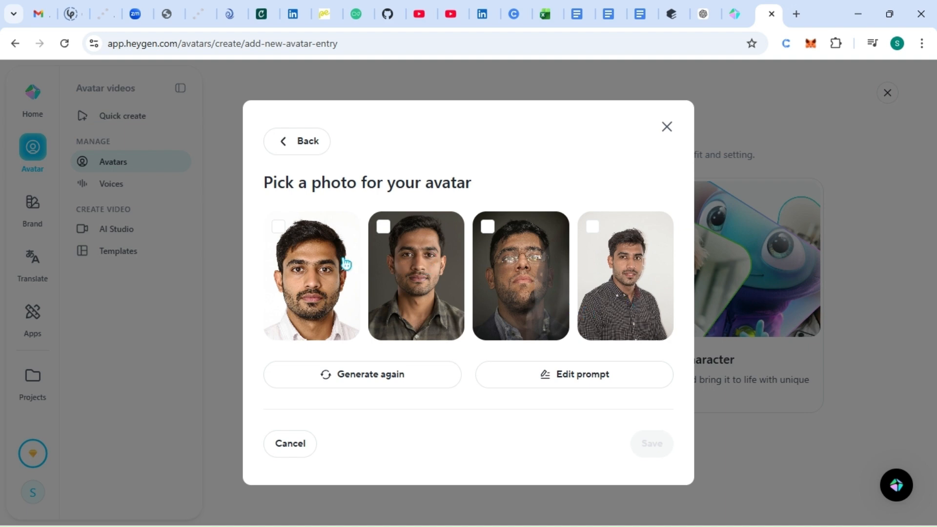
pyautogui.click(383, 226)
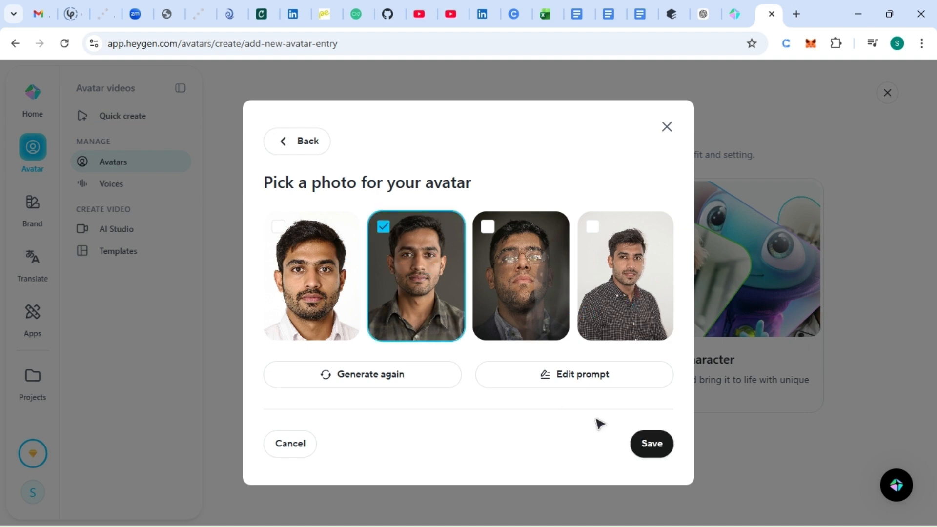
pyautogui.click(652, 452)
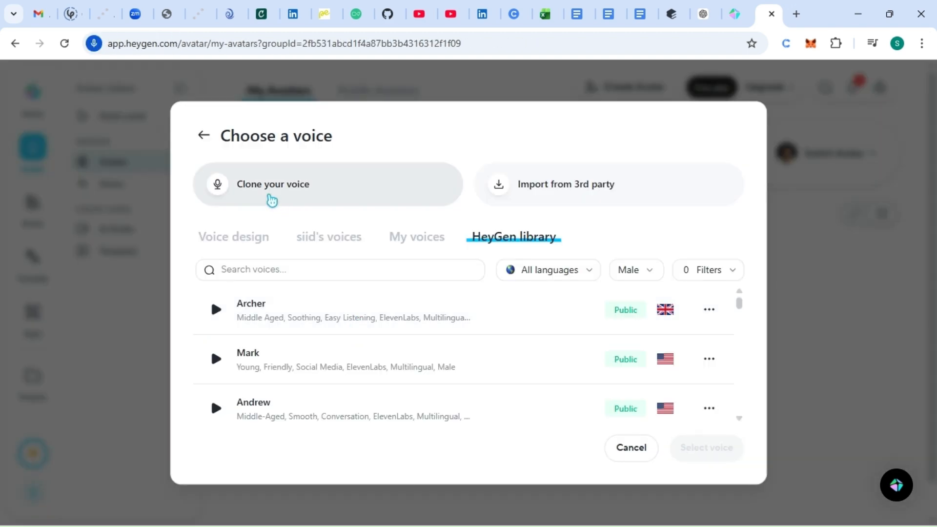
# Step: Examine the voice cloning option and its recording script, and return to the voice selection
pyautogui.click(264, 197)
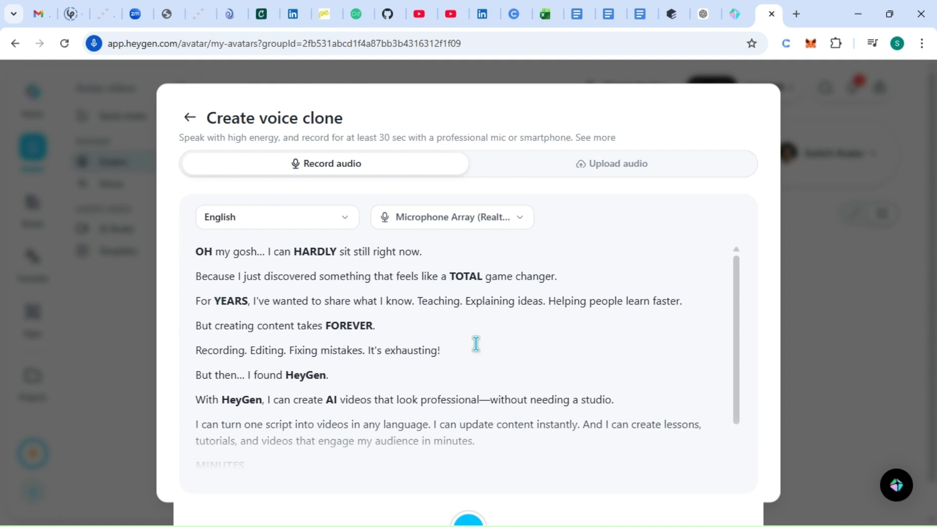
pyautogui.scroll(-1, 476, 343)
pyautogui.scroll(1, 476, 343)
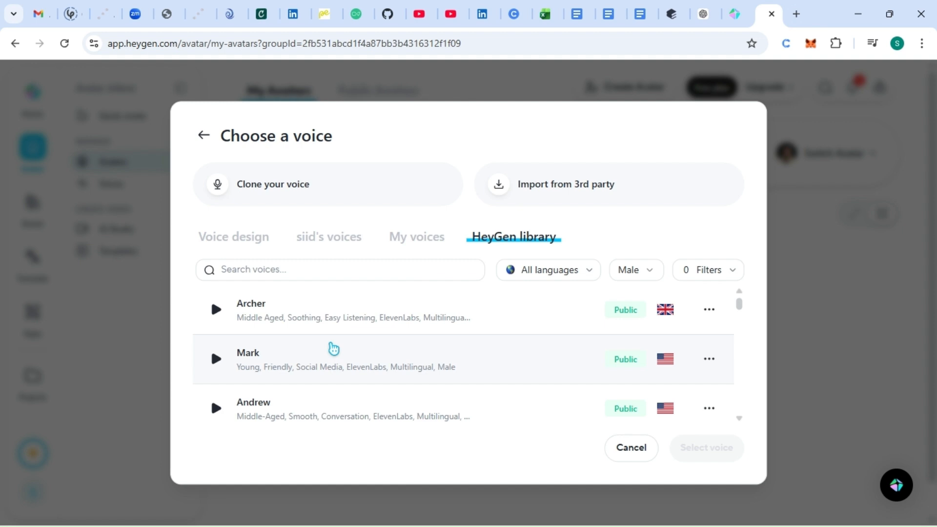
# Step: Preview the Andrew voice from the HeyGen library and assign it to the new avatar
pyautogui.scroll(-1, 332, 349)
pyautogui.click(217, 342)
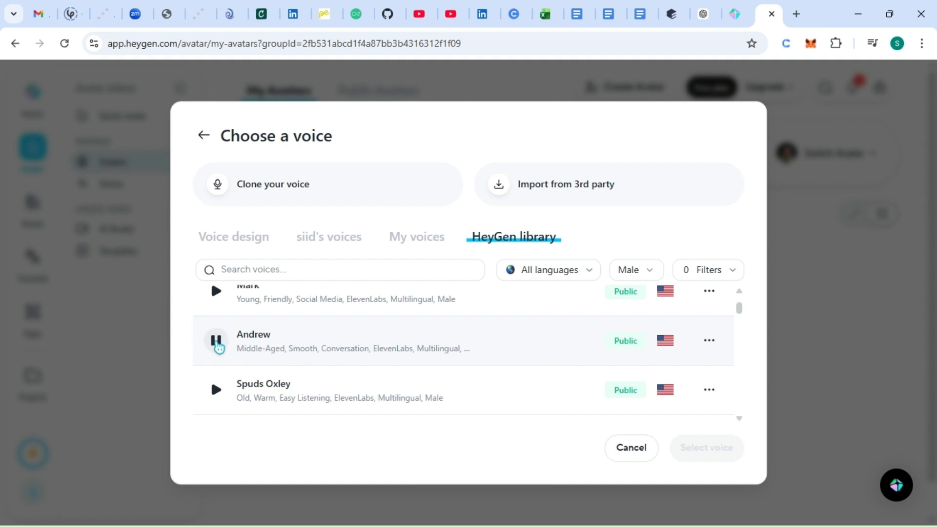
pyautogui.click(383, 350)
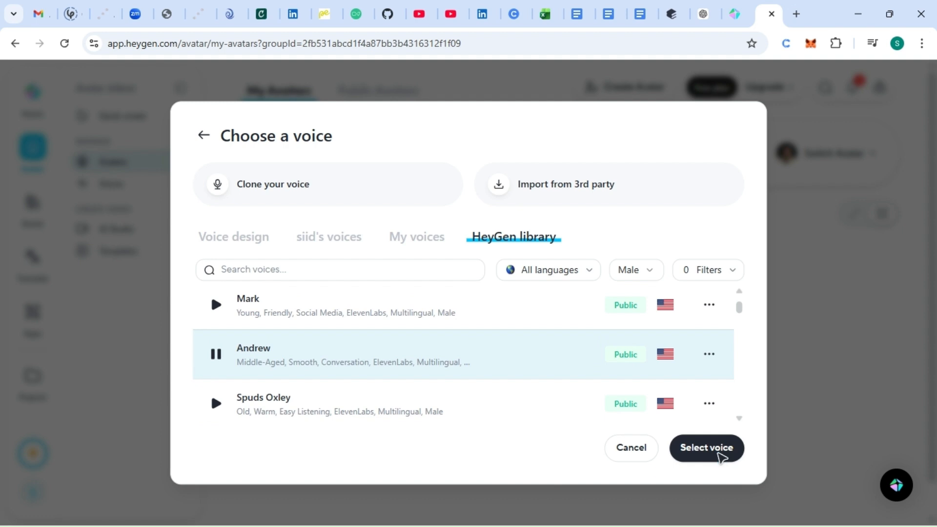
pyautogui.click(719, 456)
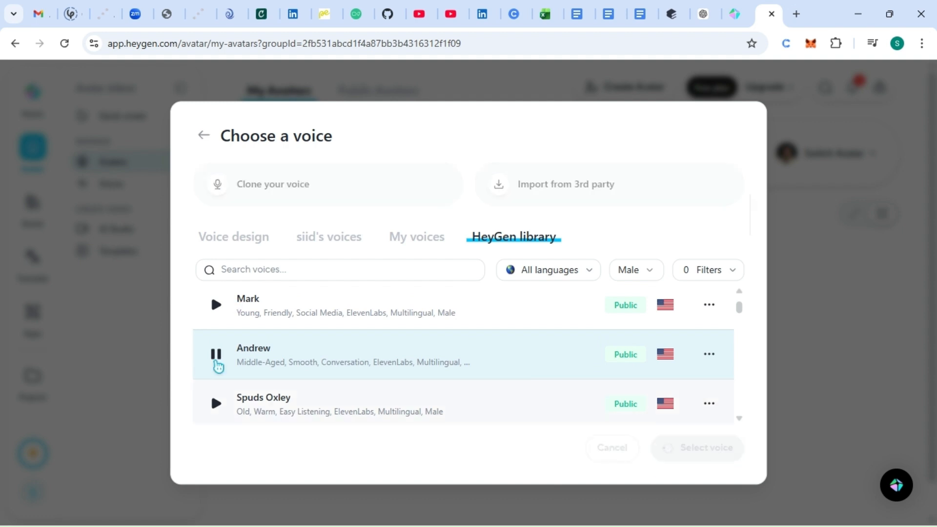
pyautogui.click(216, 355)
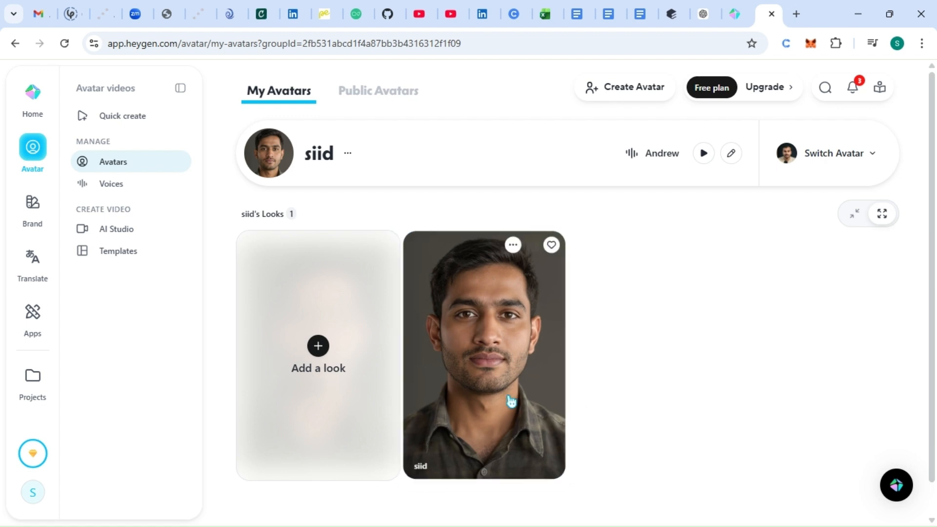
# Step: Open the new avatar's look, check its options for use in a video, and return to the avatar's page
pyautogui.moveTo(504, 396)
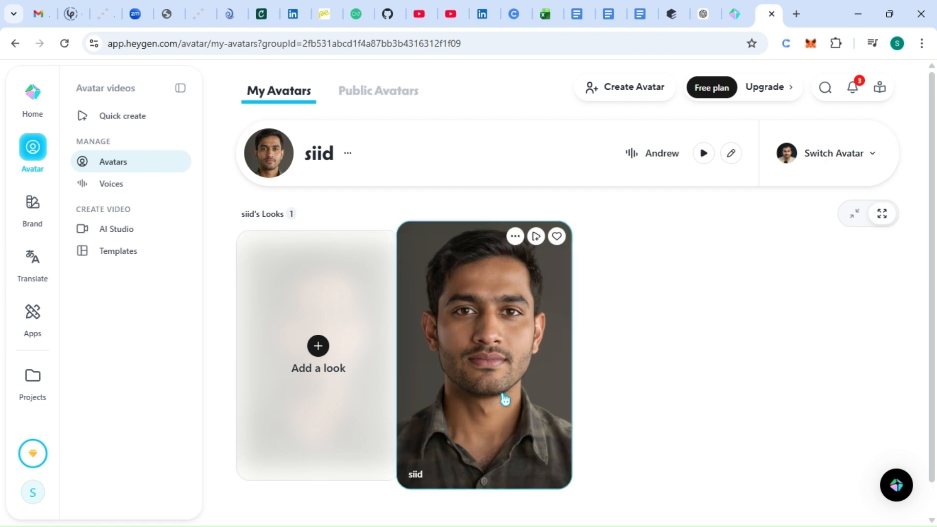
pyautogui.click(478, 386)
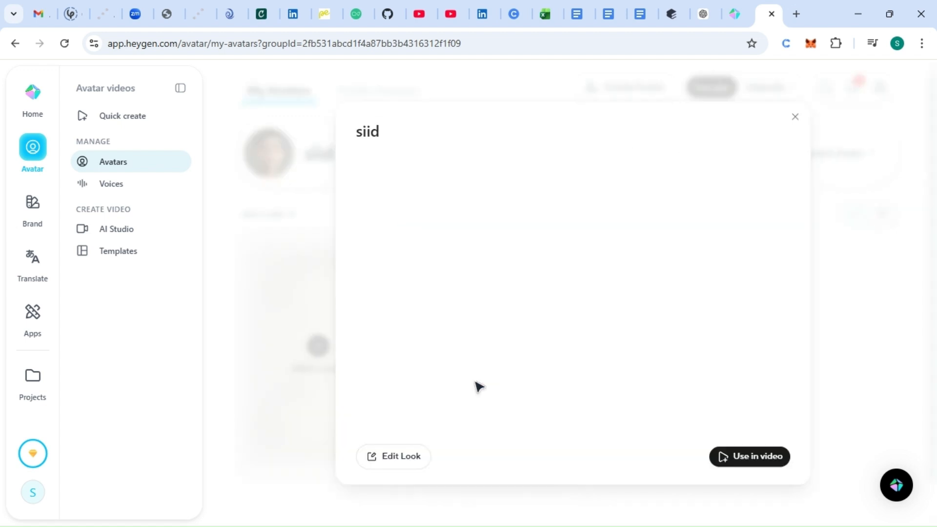
pyautogui.click(776, 457)
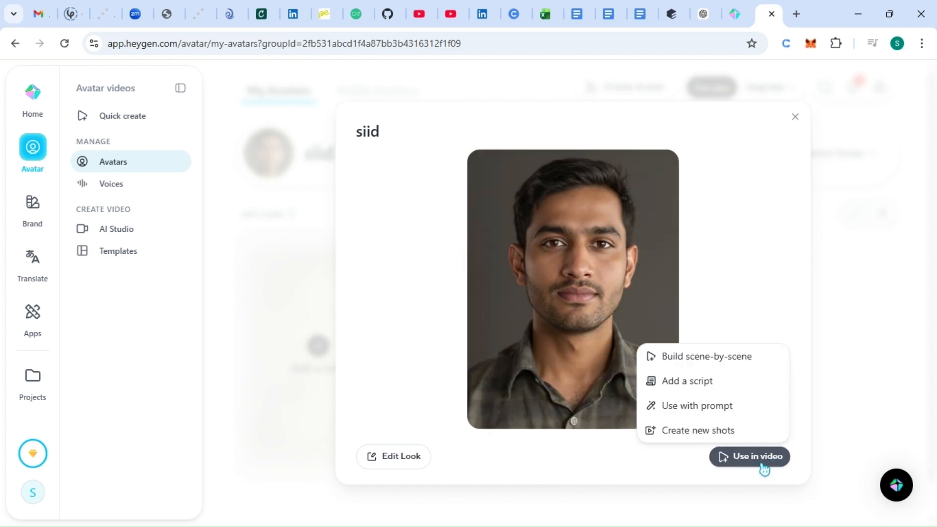
pyautogui.click(759, 461)
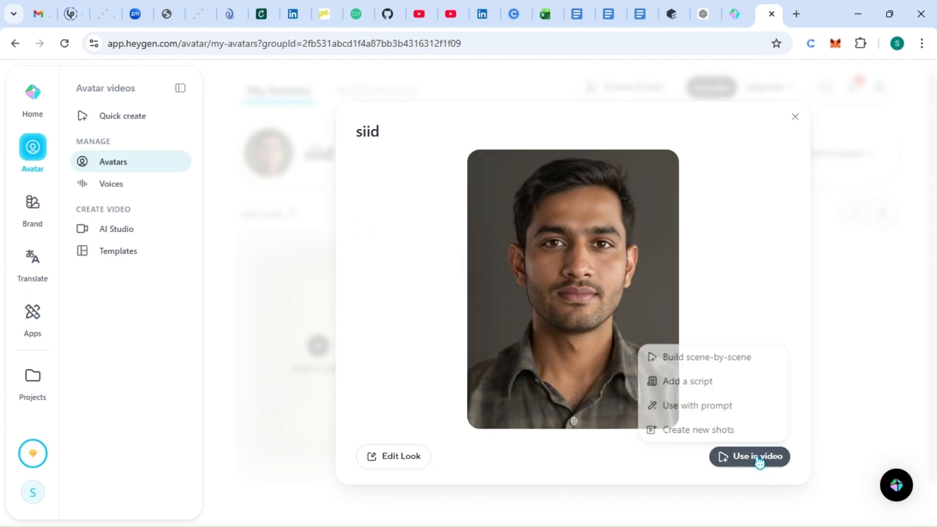
pyautogui.click(111, 171)
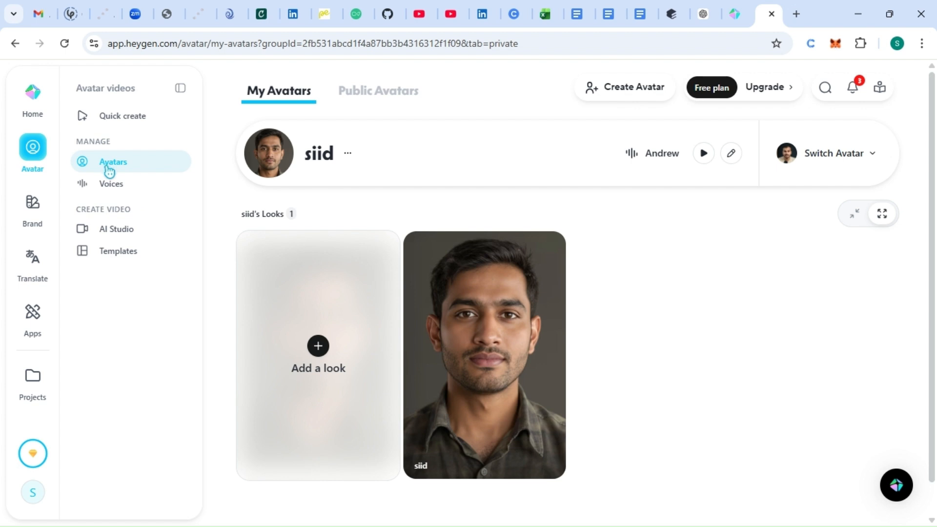
# Step: View the ways to add another look to the new avatar and go to the voices
pyautogui.moveTo(433, 250)
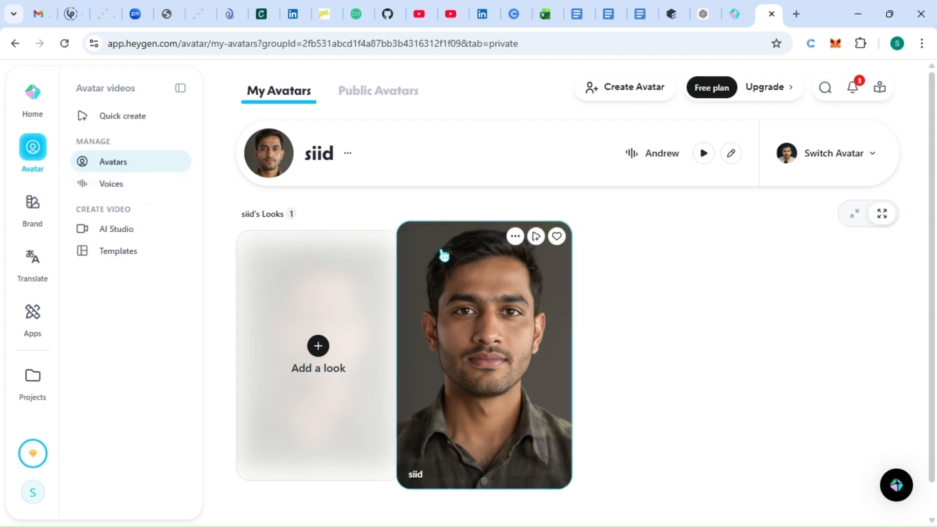
pyautogui.scroll(-1, 583, 381)
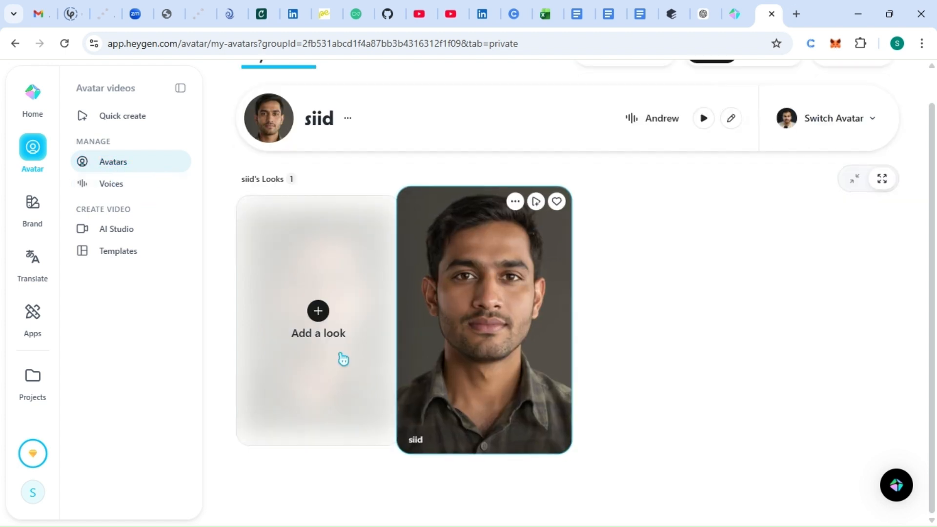
pyautogui.moveTo(325, 370)
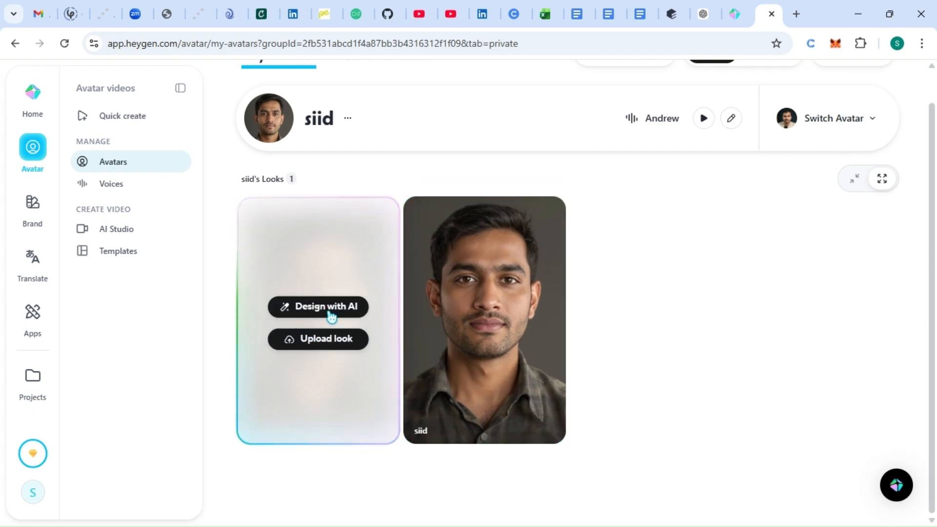
pyautogui.click(111, 183)
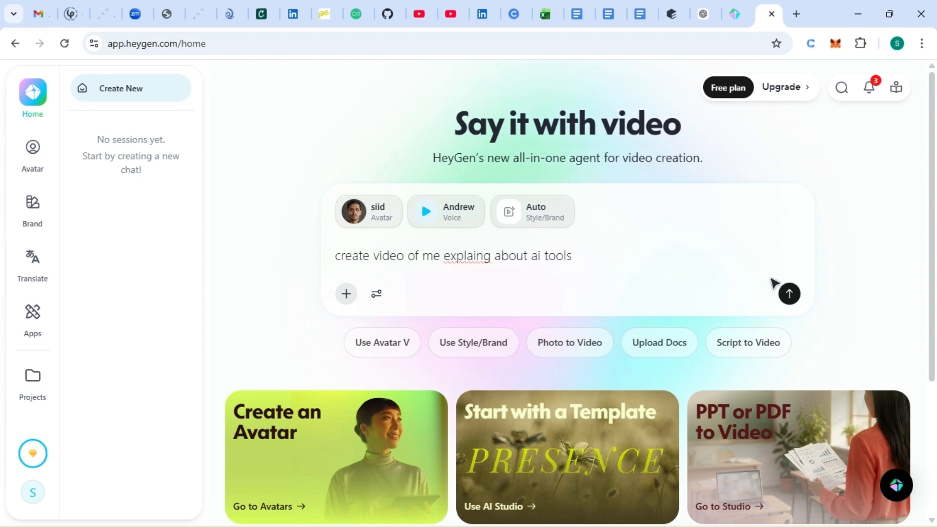
# Step: Submit the home page prompt "create video of me explaing about ai tools" with the new avatar and the Andrew voice
pyautogui.click(786, 293)
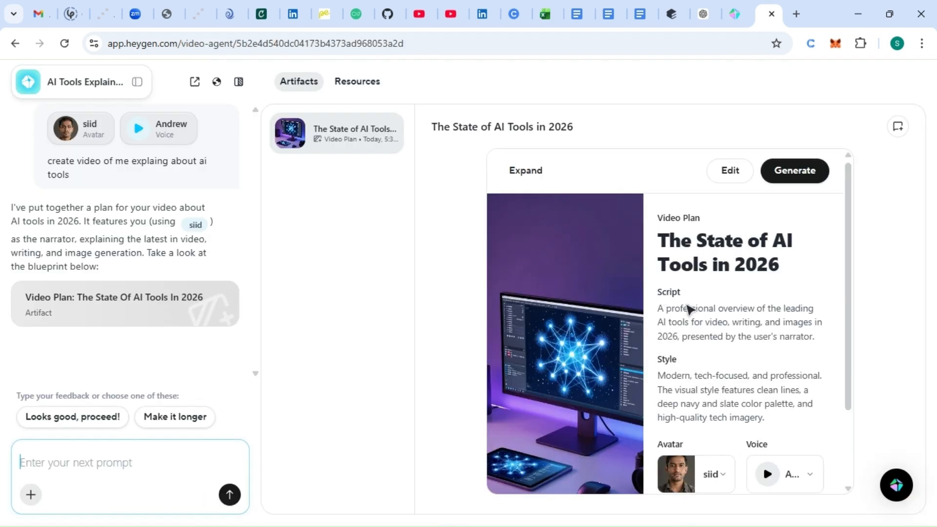
# Step: Review the video plan's script, style, avatar, voice and details, and generate the video from it
pyautogui.scroll(-1, 698, 316)
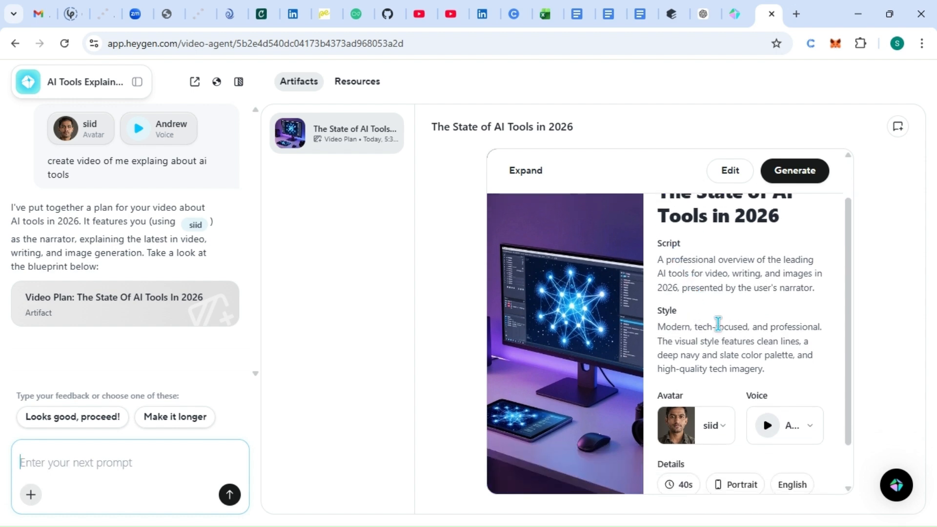
pyautogui.scroll(-1, 695, 350)
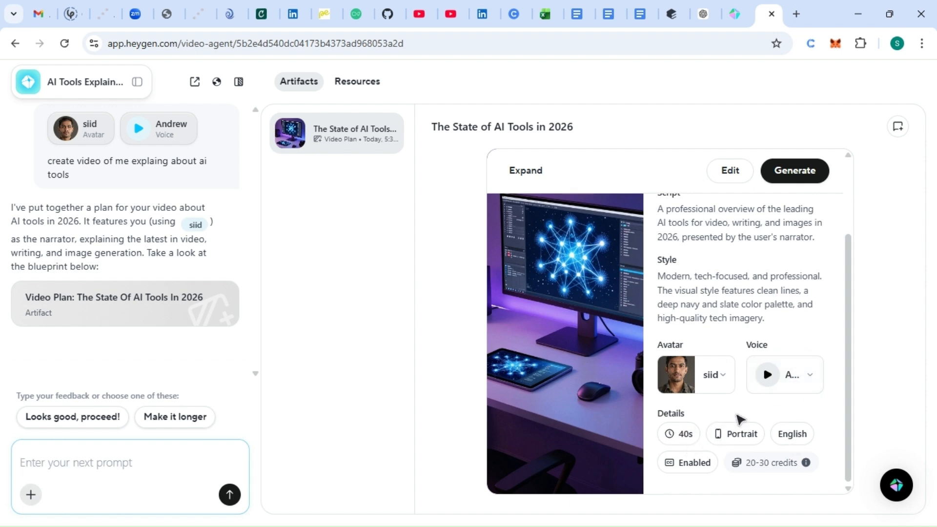
pyautogui.scroll(2, 744, 417)
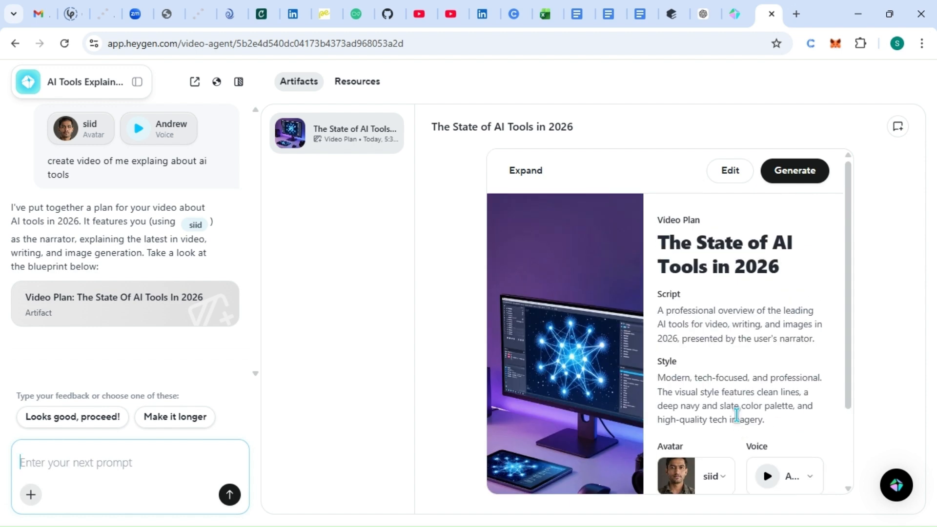
pyautogui.click(792, 169)
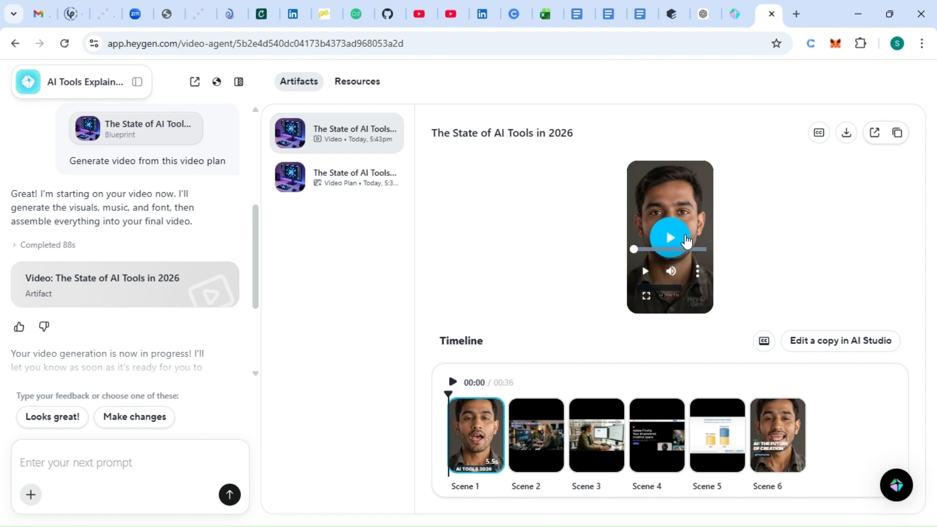
# Step: Play the generated video in full screen from its beginning, return to the normal view and download the video
pyautogui.click(674, 239)
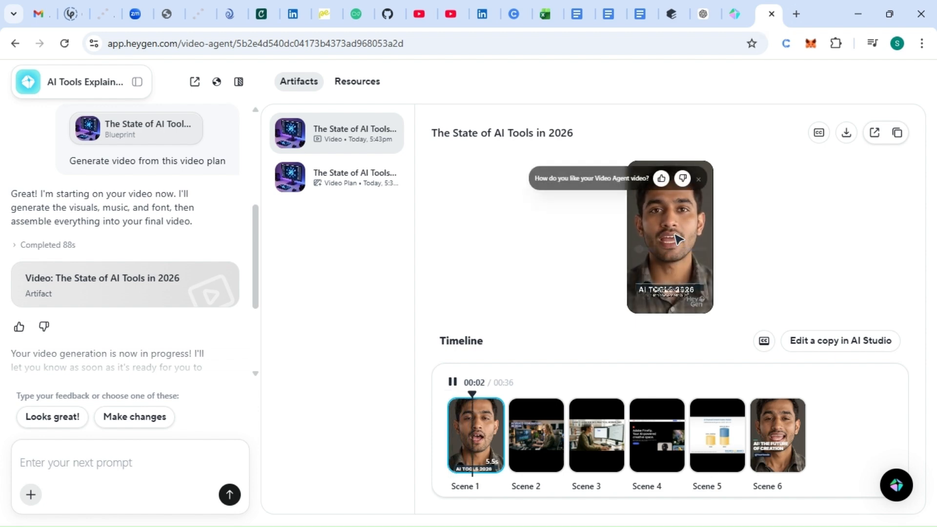
pyautogui.moveTo(692, 244)
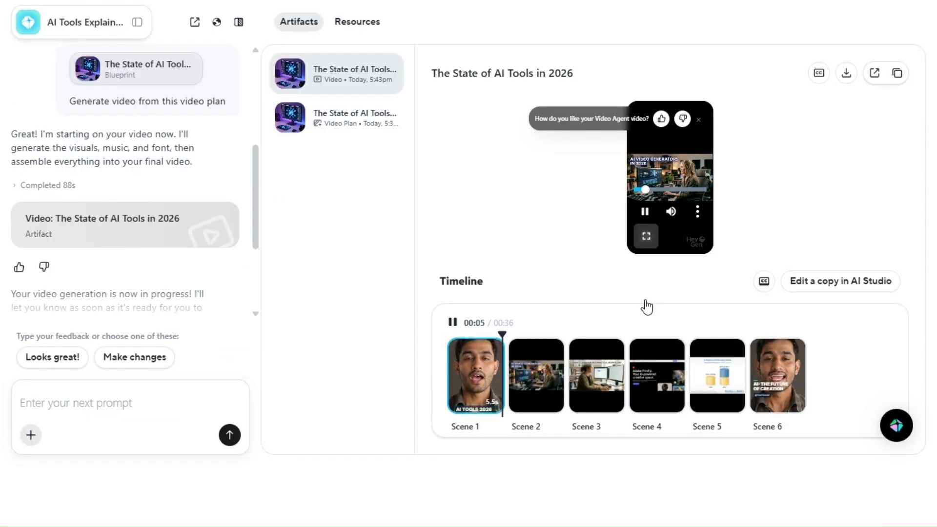
pyautogui.click(646, 296)
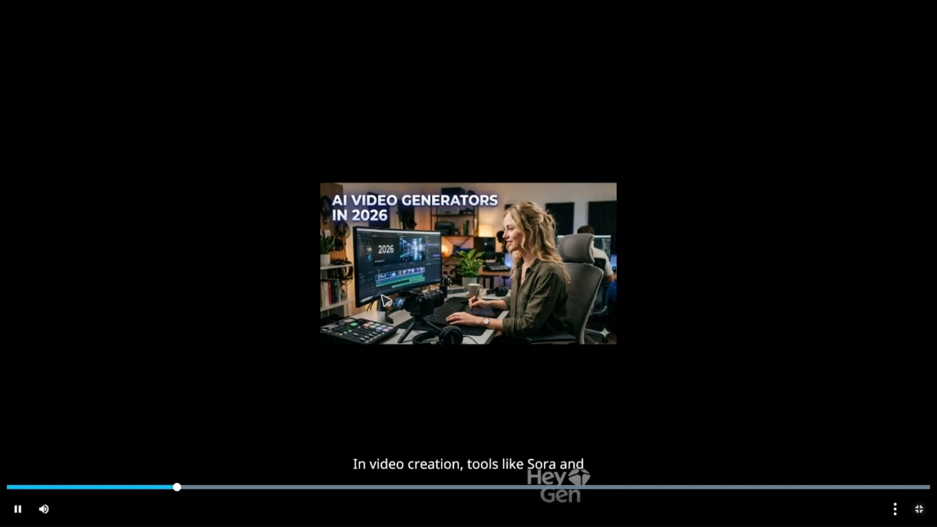
pyautogui.click(11, 487)
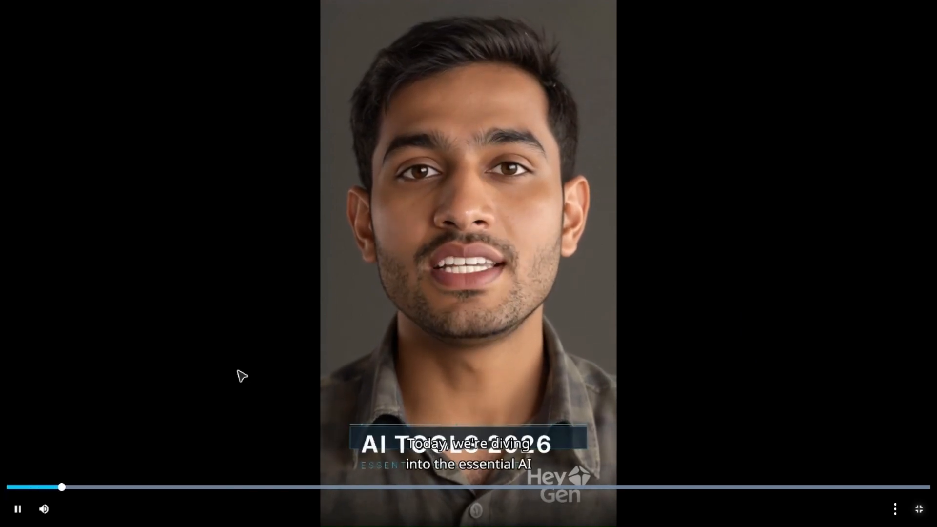
pyautogui.press('Escape')
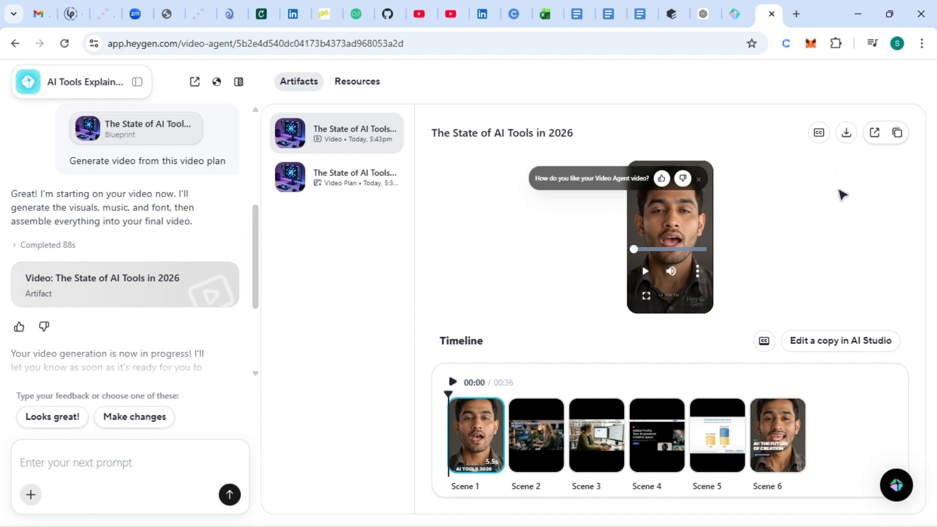
pyautogui.click(847, 135)
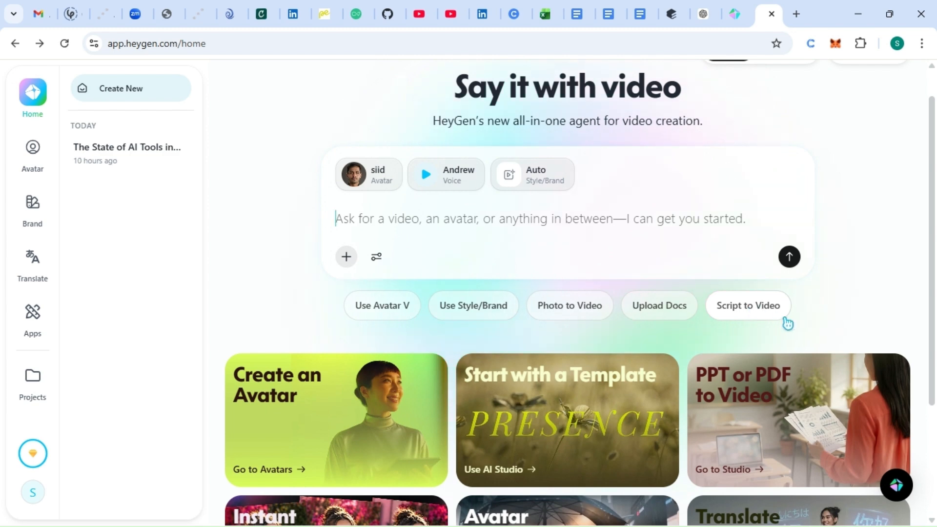
# Step: Generate a Script to Video script from "welcome to ai tool challenge and i am going to teach how ai can improve your life" and submit it
pyautogui.click(743, 313)
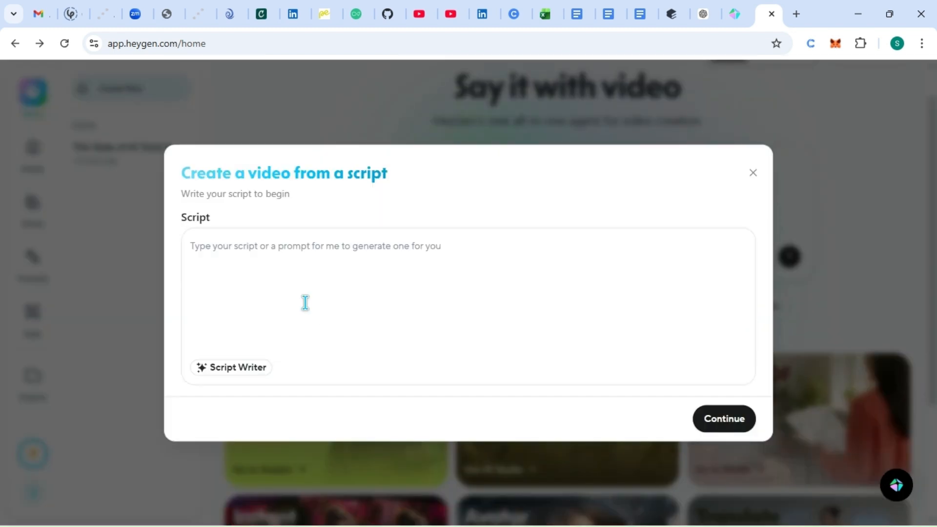
pyautogui.click(203, 268)
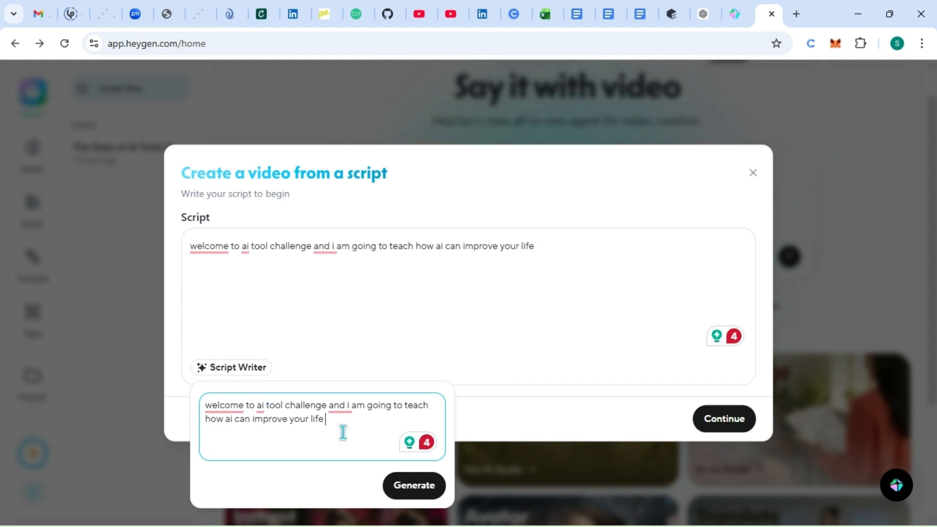
pyautogui.click(422, 490)
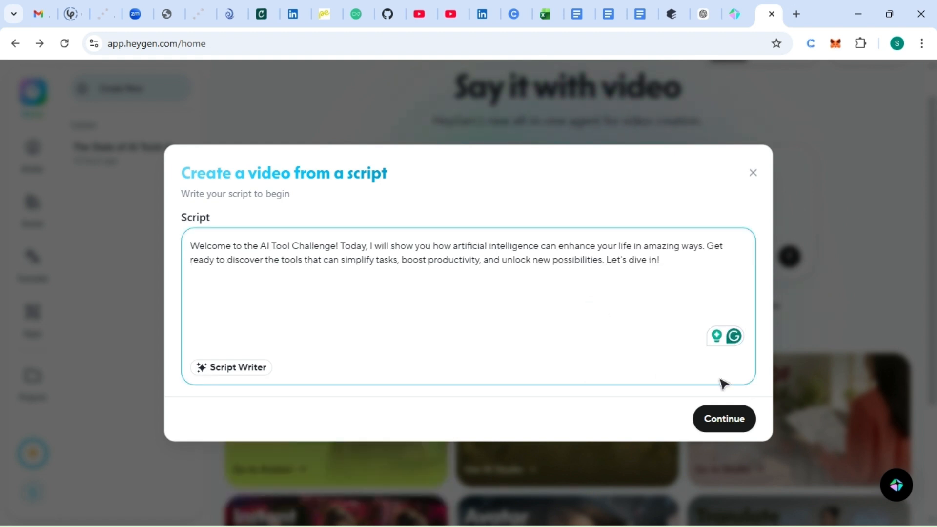
pyautogui.click(721, 420)
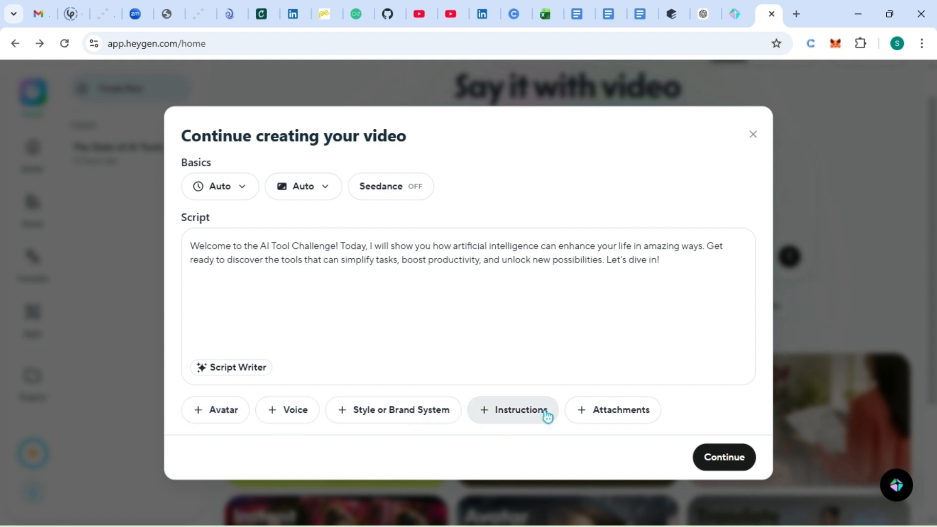
pyautogui.click(717, 462)
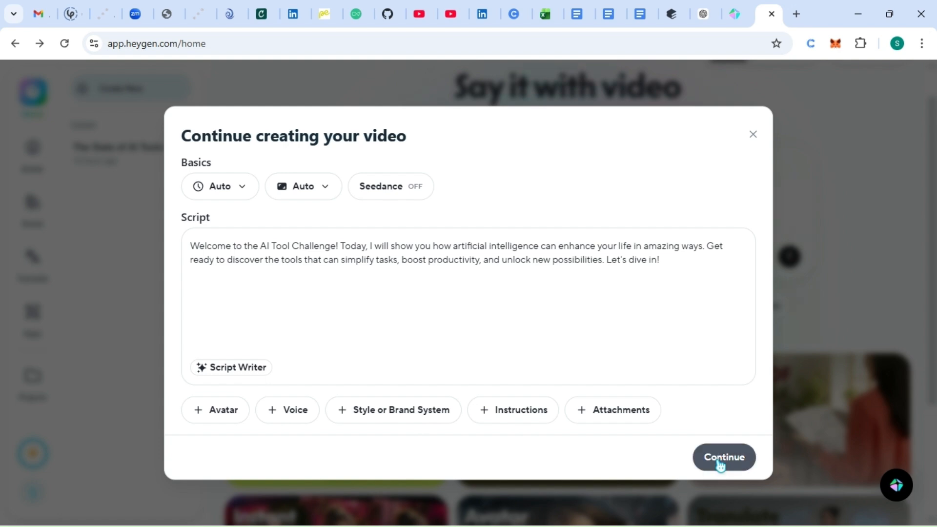